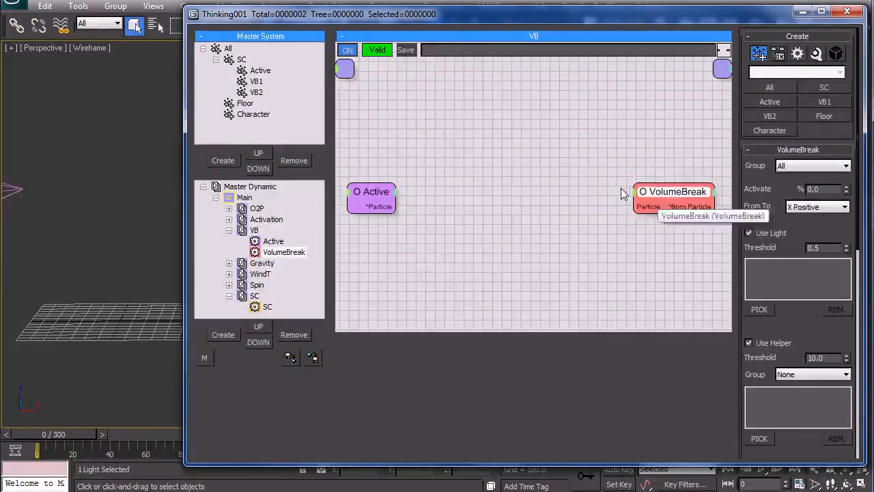
Insert the black box preset containing the Timer, Random, Counter, Value To Time and fade in helpers into the VB network.
right_click(428, 139)
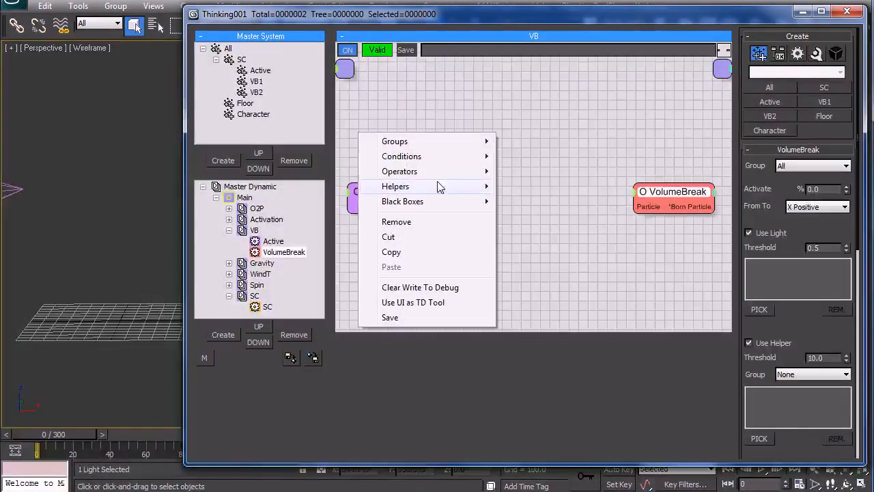
mouse_move(435, 190)
right_click(373, 75)
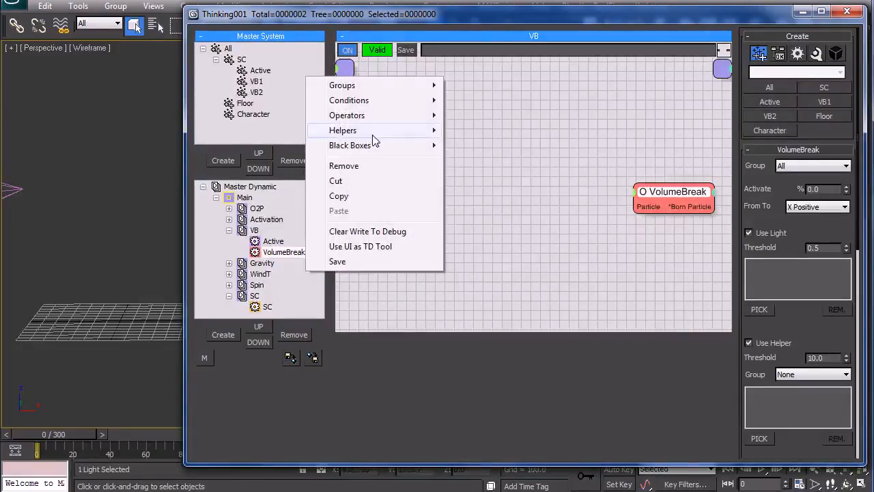
mouse_move(373, 147)
mouse_move(511, 284)
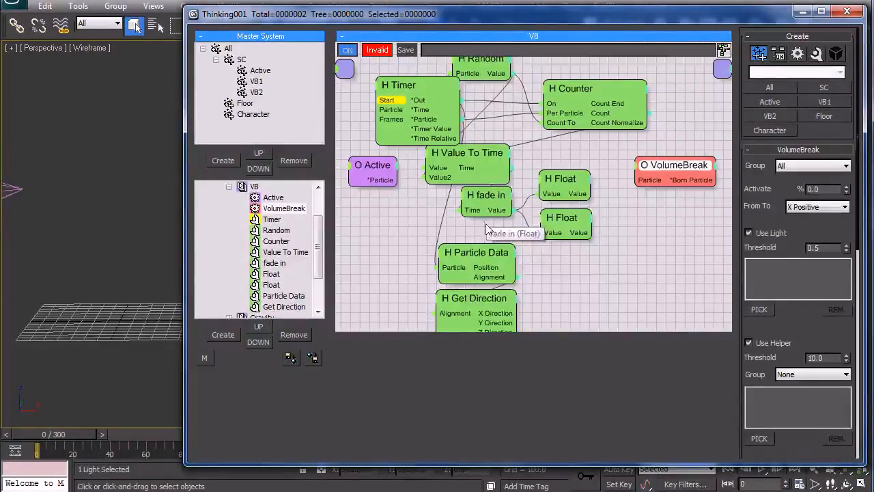
Delete the Get Direction, Particle Data and both plain Float helpers from the VB network.
click(483, 302)
key(Delete)
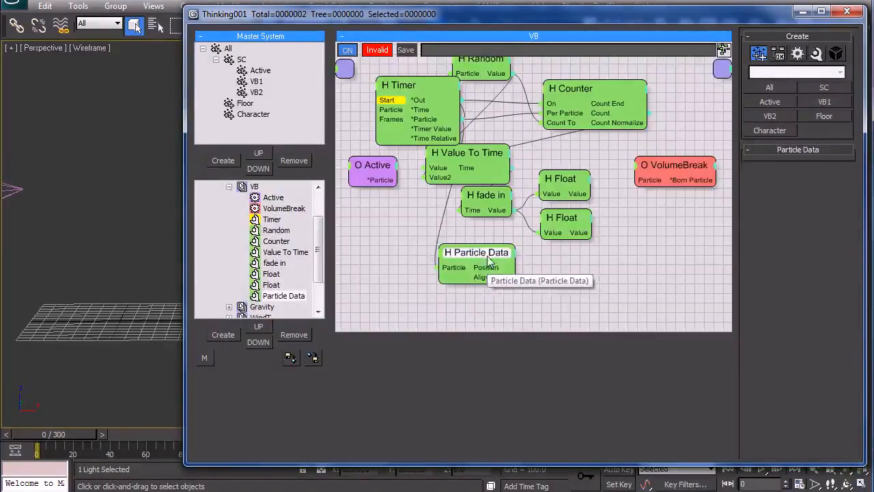
key(Delete)
key(Delete)
key(Delete)
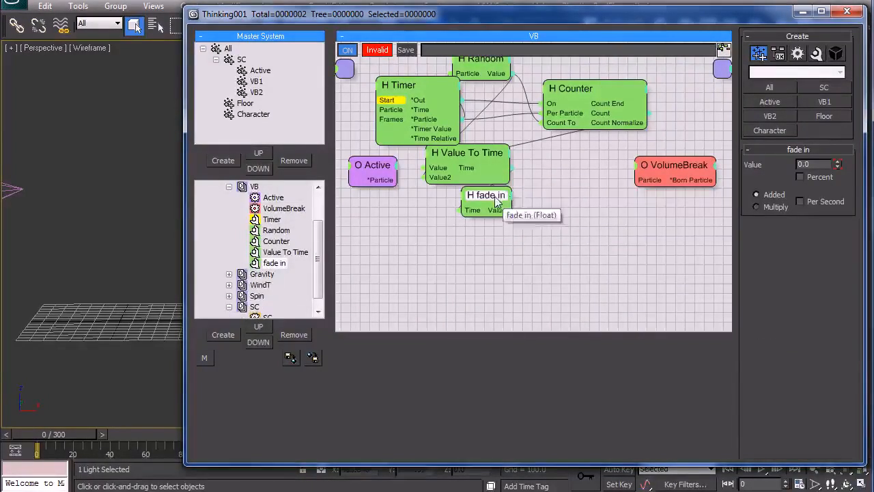
Move the fade in helper between Value To Time and VolumeBreak, and try to wire its Value output to VolumeBreak.
drag(498, 200, 569, 171)
drag(645, 179, 633, 194)
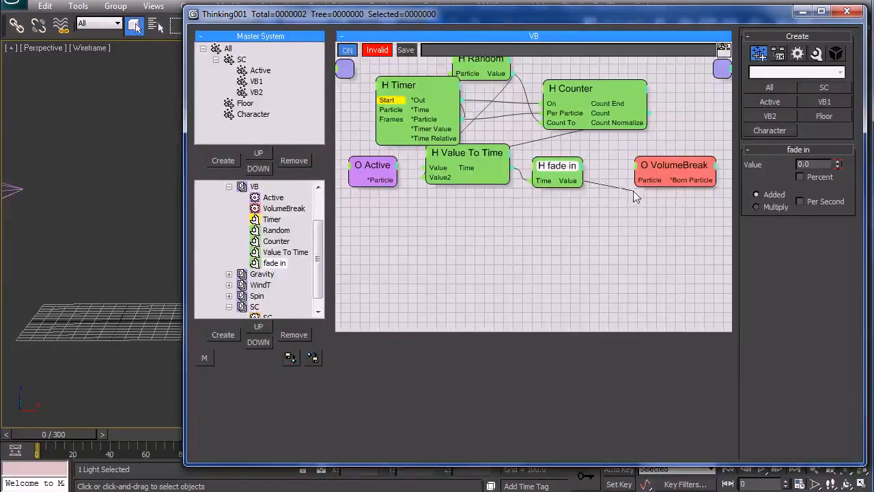
Open the fade in value's animation curve and delete its end key at frame 100.
right_click(814, 164)
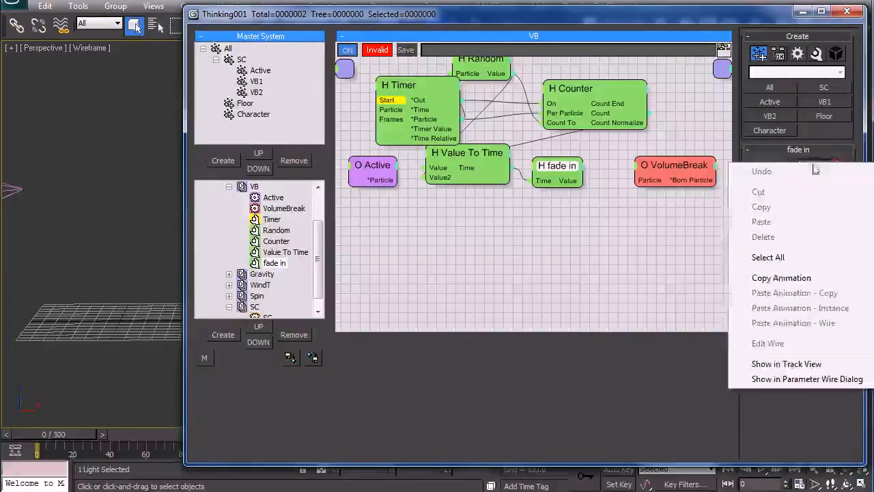
click(778, 364)
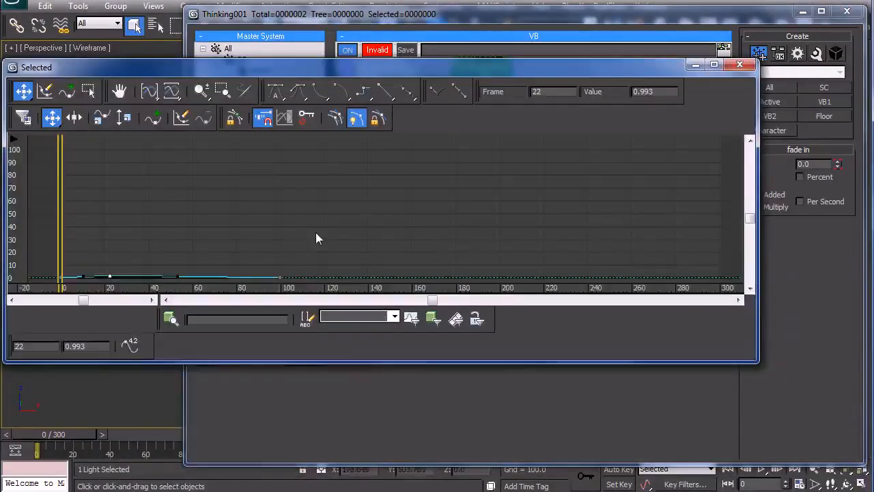
click(286, 270)
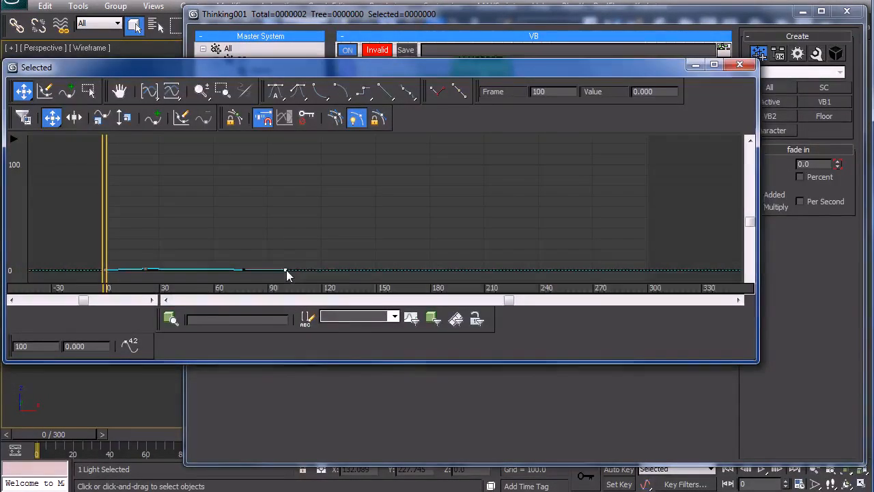
right_click(286, 270)
click(329, 273)
key(Delete)
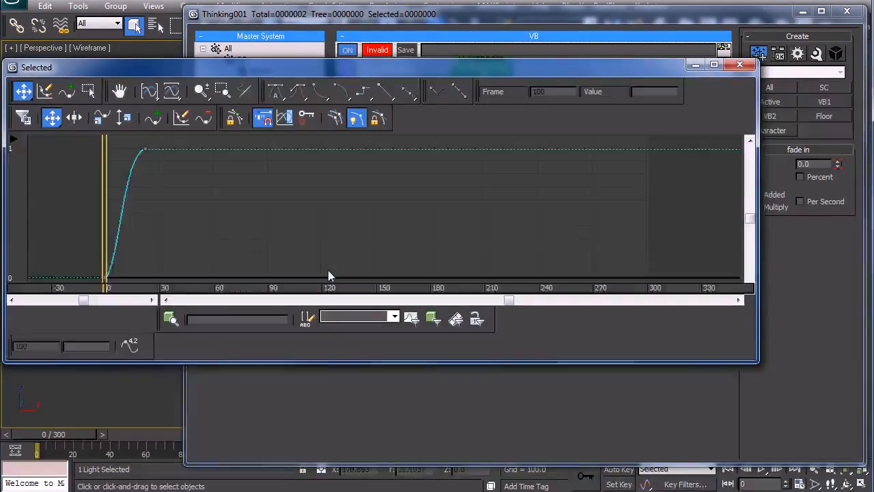
scroll(205, 200, down, 2)
click(152, 154)
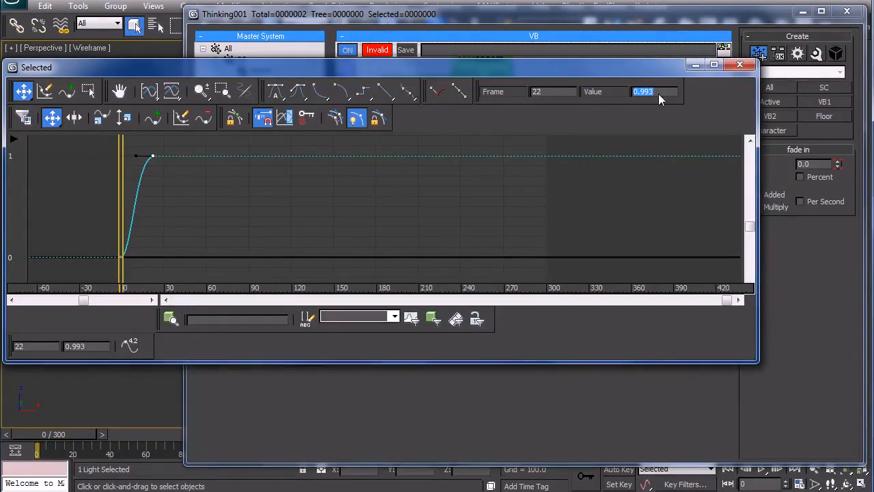
click(739, 65)
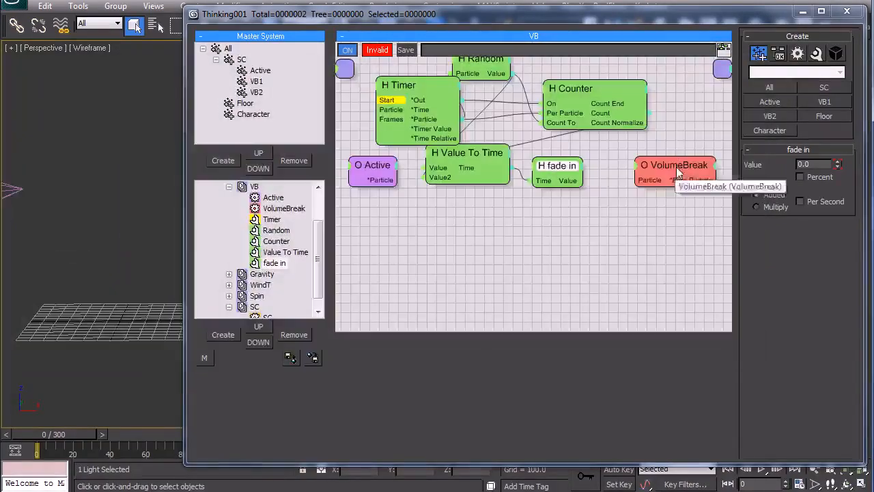
Wire fade in's Value to VolumeBreak's ON input and the Timer's Particle output to VolumeBreak's Particle input.
click(638, 164)
click(638, 171)
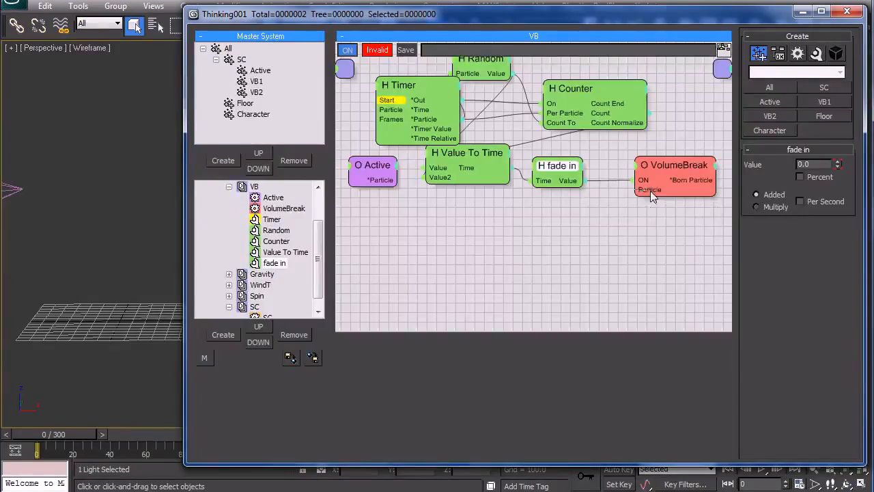
drag(470, 145, 432, 122)
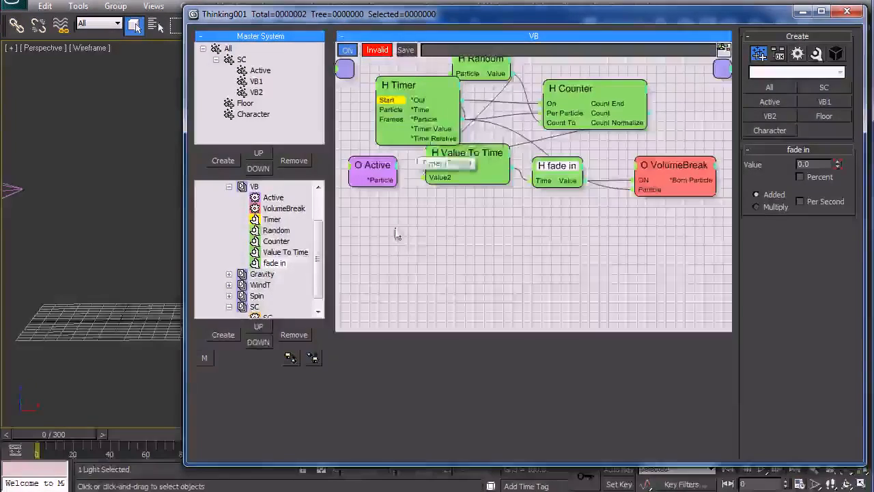
Move the Active node well clear of the Timer and add a standard Threshold condition above the gap between them.
middle_drag(396, 232, 536, 289)
drag(501, 265, 367, 186)
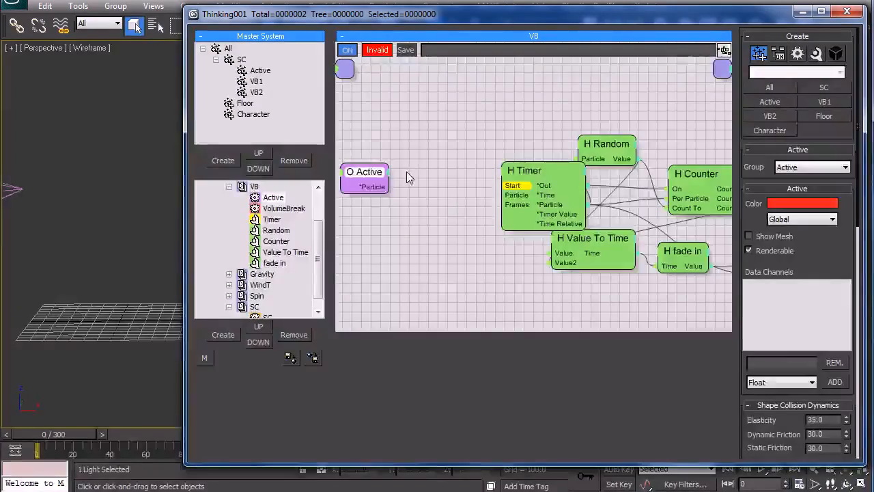
right_click(405, 153)
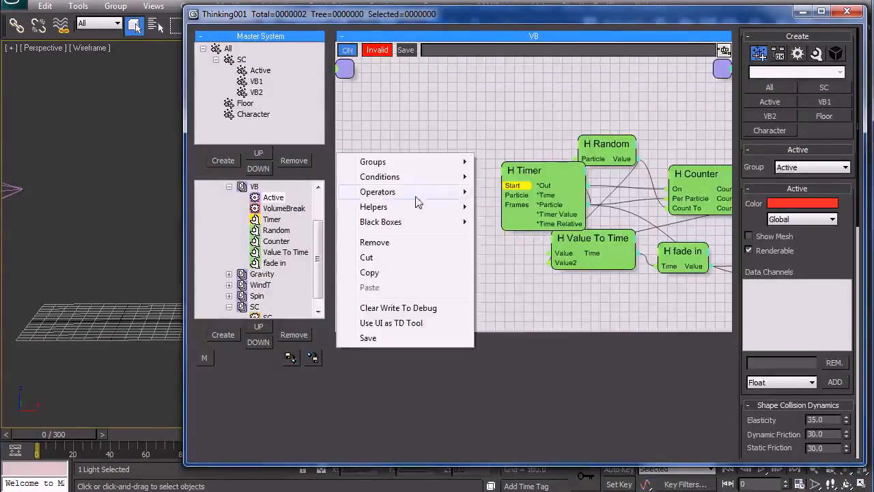
mouse_move(378, 192)
mouse_move(513, 207)
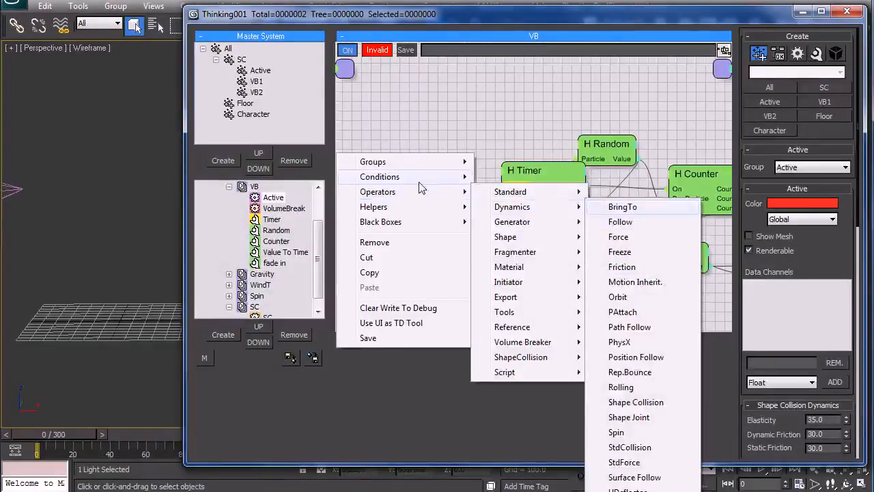
mouse_move(379, 177)
mouse_move(512, 177)
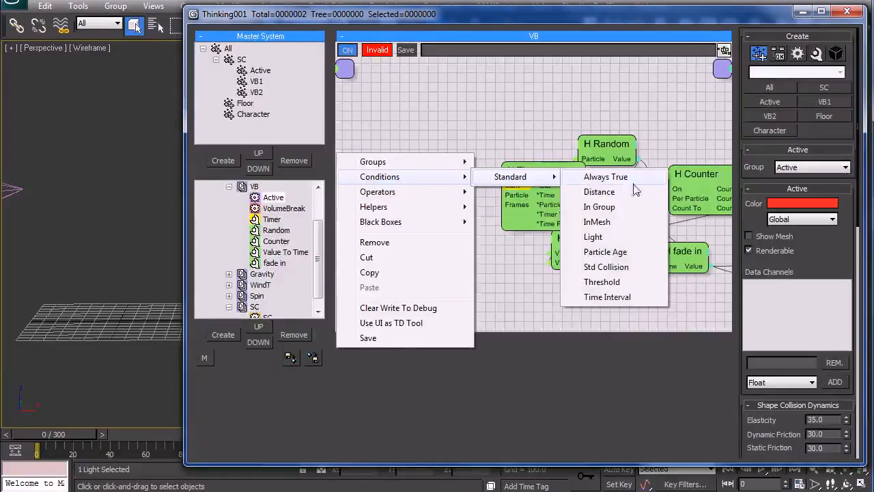
click(619, 281)
drag(437, 161, 441, 123)
Expose the Velocity output on the Active node and wire it to the Threshold condition's Value input.
click(388, 172)
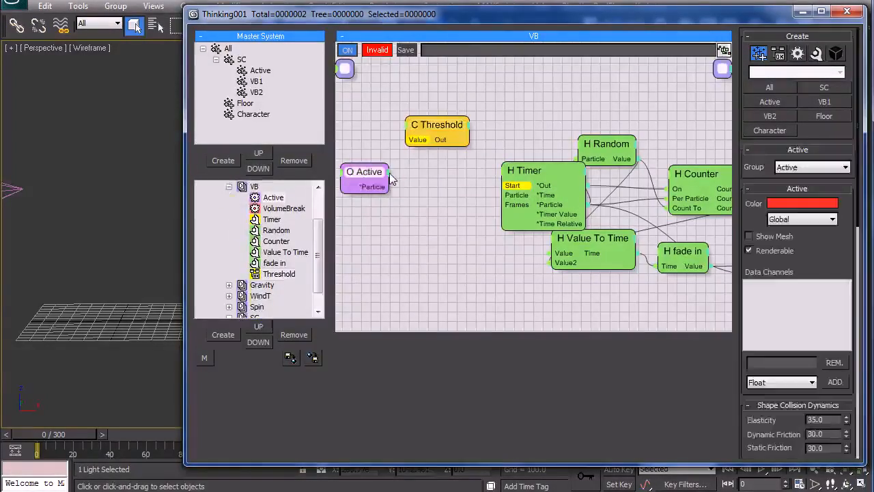
click(387, 214)
drag(439, 127, 453, 130)
drag(390, 196, 420, 141)
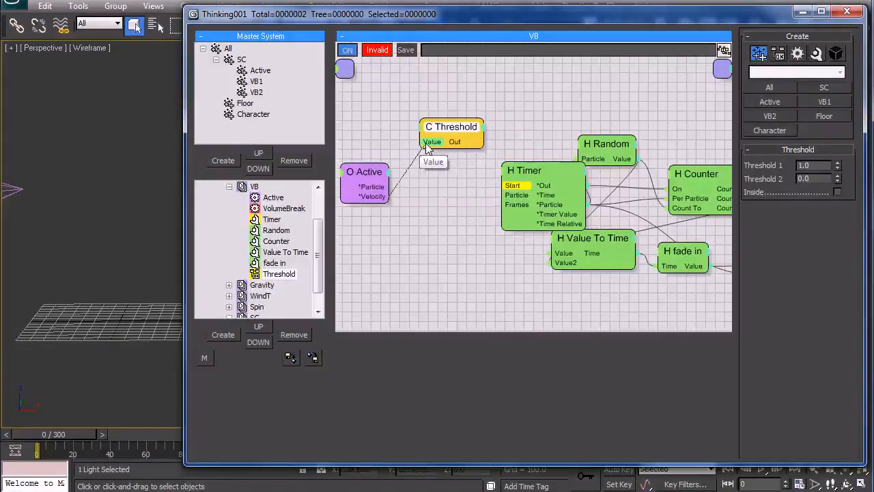
Set the Threshold condition's Threshold 1 value to 5.
click(828, 166)
text(5)
key(Return)
Wire the Threshold's Out to the Timer's Start input and Active's Particle output to the Timer's Particle input.
drag(460, 152, 503, 186)
drag(412, 191, 392, 186)
middle_drag(481, 250, 415, 259)
Set the Timer's Frames to 10 and spread the Random and Timer nodes apart.
click(471, 186)
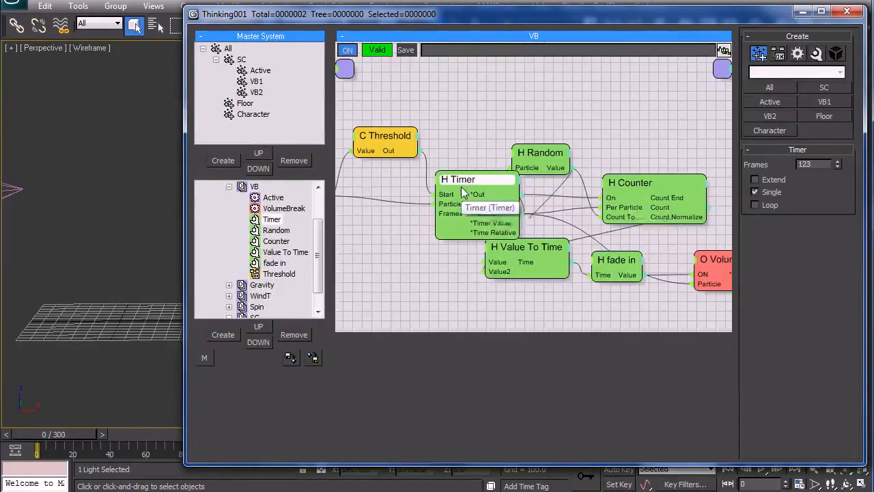
double_click(814, 165)
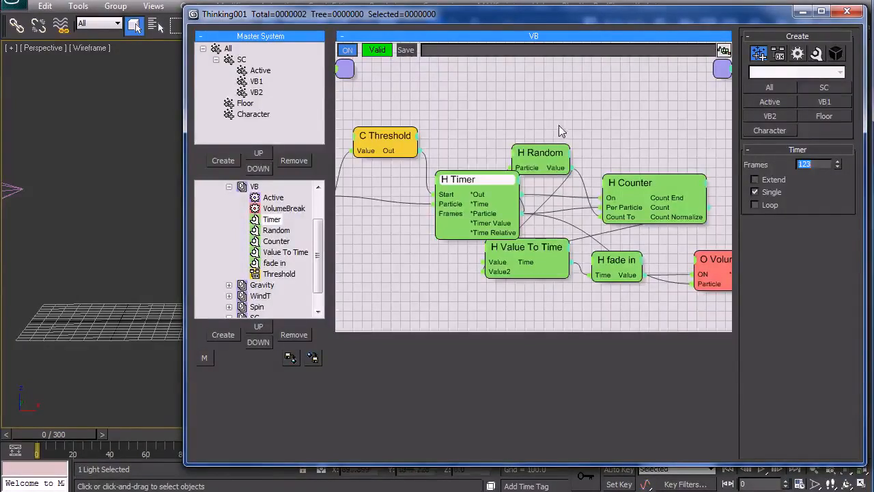
drag(552, 164, 572, 164)
click(478, 179)
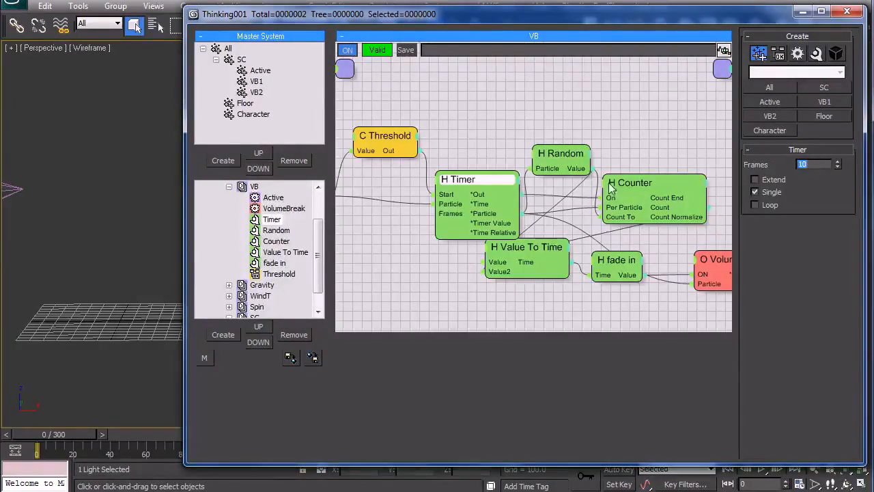
drag(464, 182, 463, 175)
Examine the wiring from the Threshold condition through the Timer, Counter and fade in helpers to VolumeBreak.
middle_drag(103, 293, 19, 329)
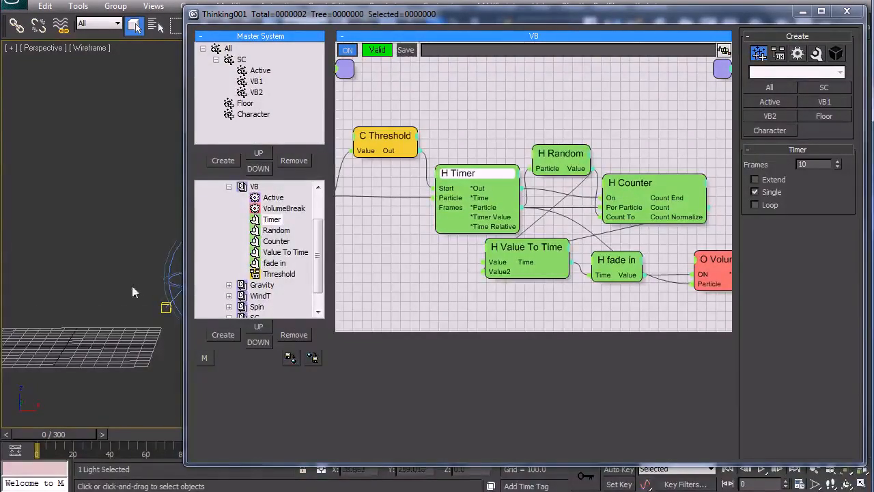
scroll(113, 317, up, 2)
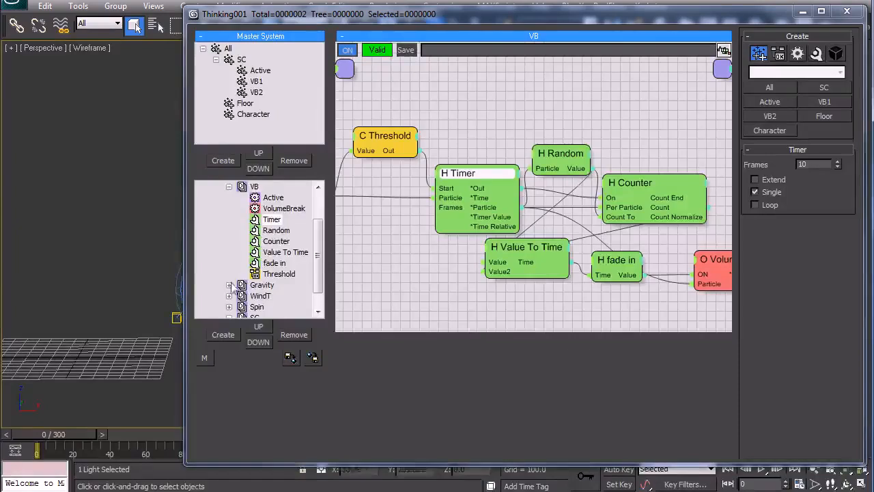
middle_drag(416, 241, 451, 244)
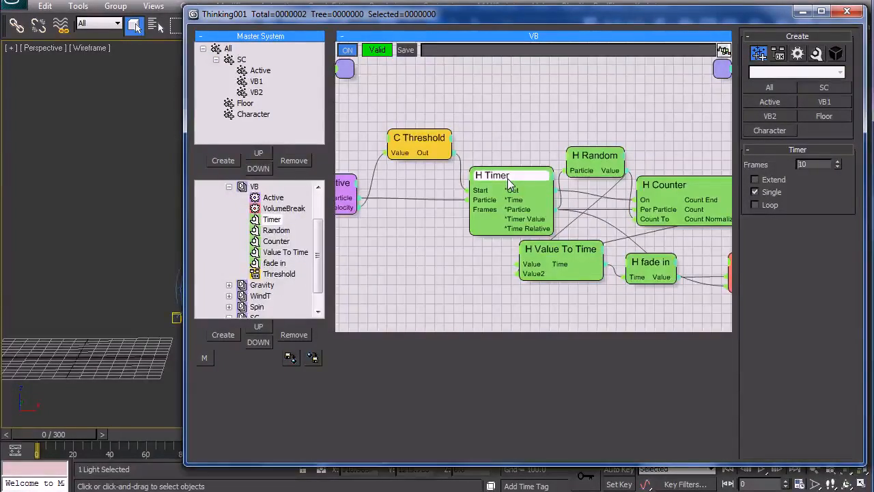
middle_drag(608, 226, 470, 205)
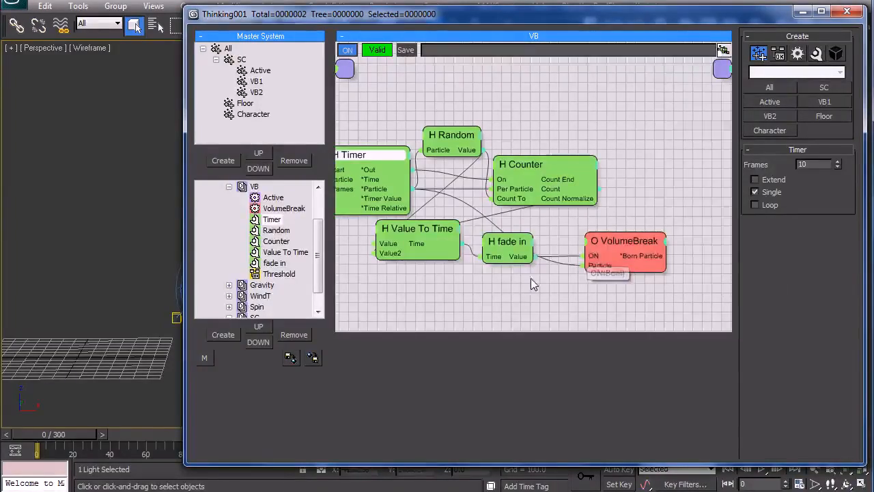
middle_drag(531, 278, 612, 283)
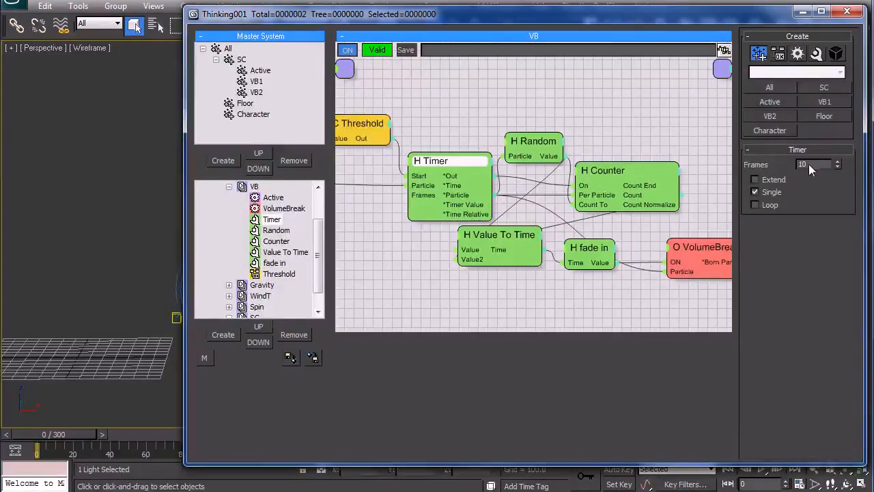
middle_drag(690, 260, 592, 257)
middle_drag(587, 286, 619, 287)
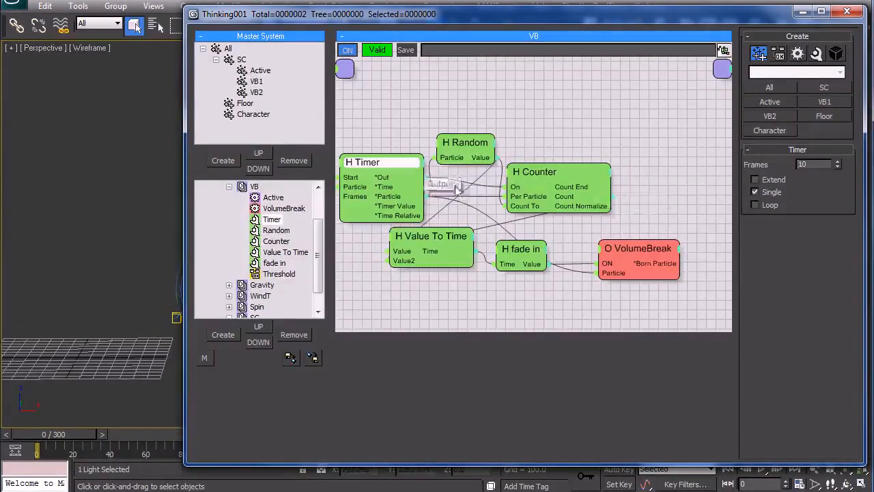
middle_drag(537, 171, 609, 168)
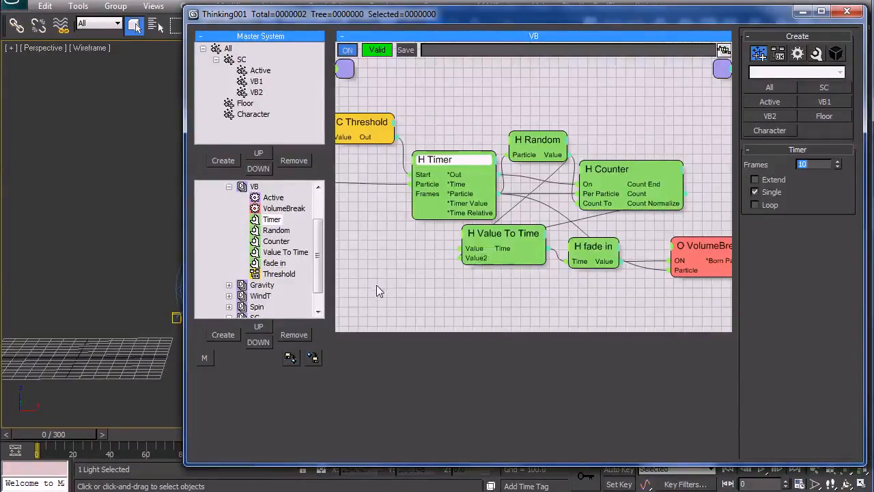
Set the Timer's Frames to 6.
middle_drag(377, 285, 369, 291)
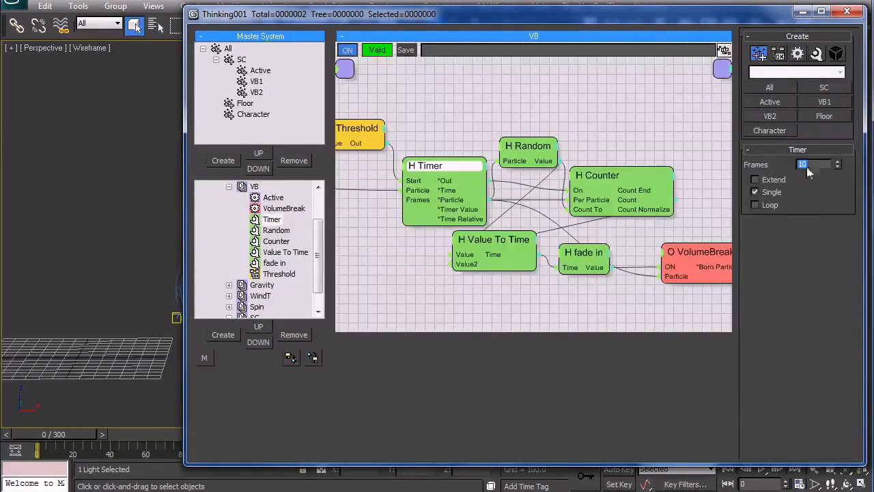
text(6)
key(Return)
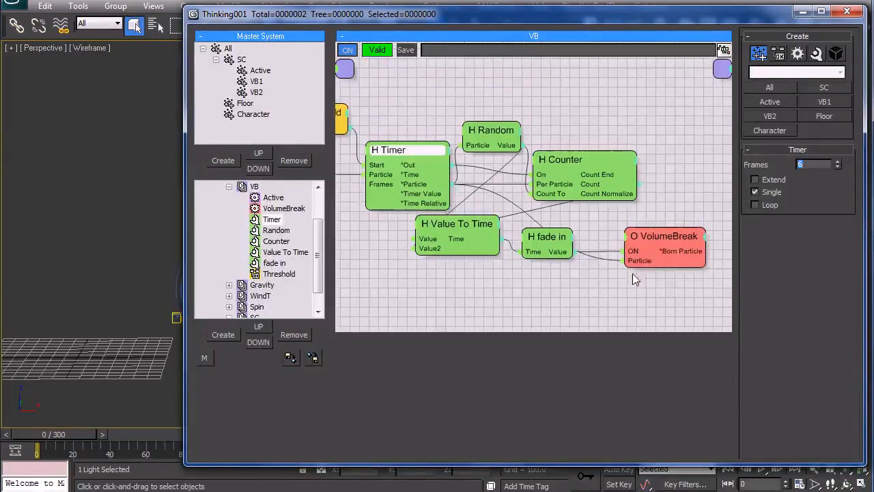
Shift the Counter and VolumeBreak nodes to space out the network, and check the Random helper's parameters.
drag(653, 237, 657, 234)
drag(580, 167, 600, 162)
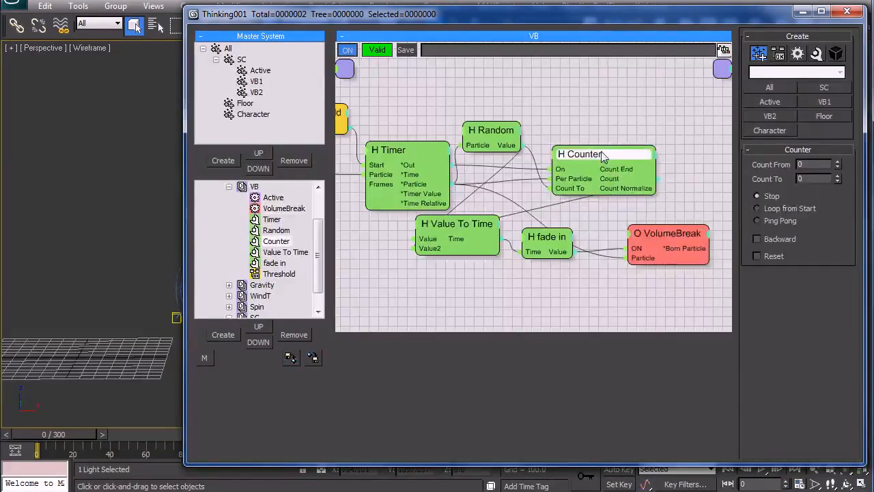
click(508, 130)
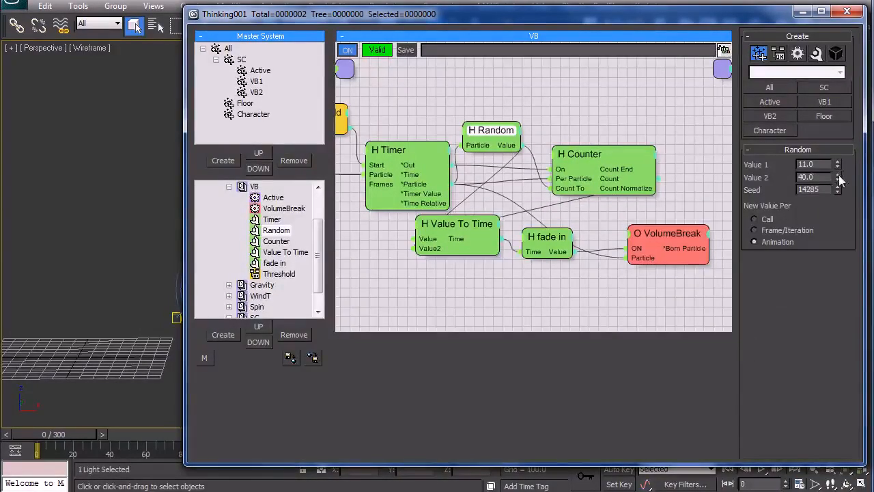
drag(698, 229, 704, 228)
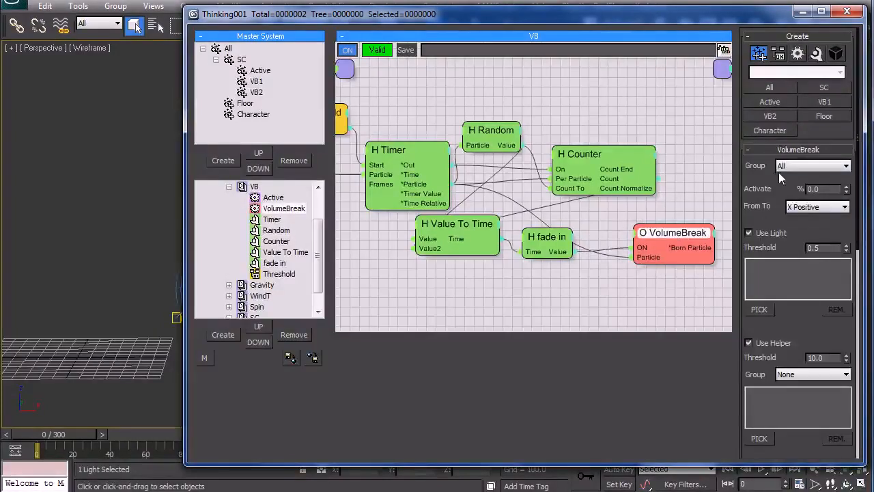
Assign the VolumeBreak operator's fragments to group VB2 and set its Activate value to 55%.
click(780, 168)
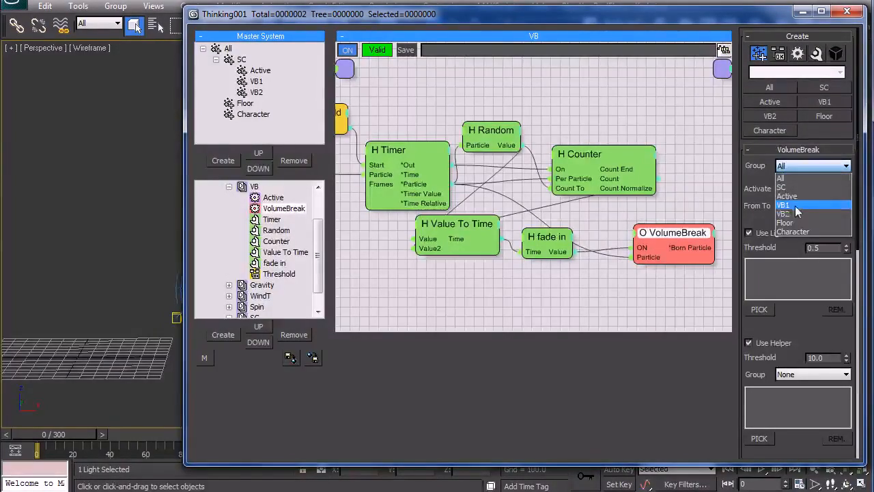
click(796, 214)
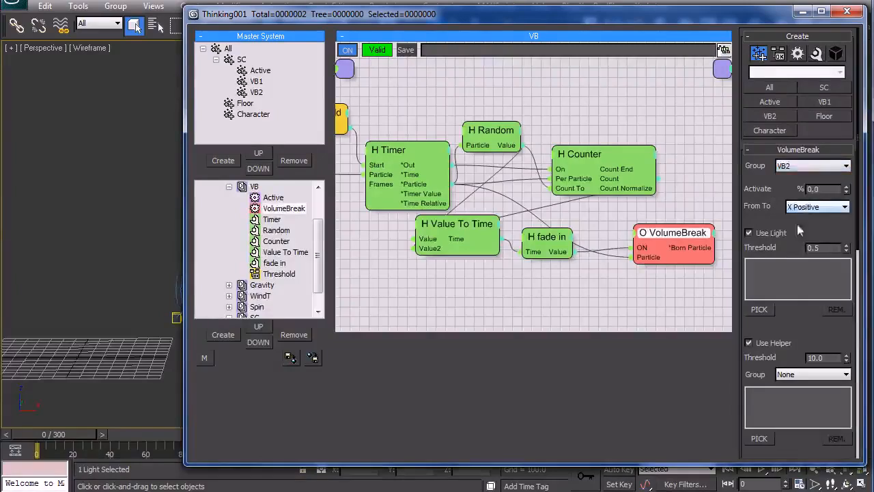
double_click(832, 191)
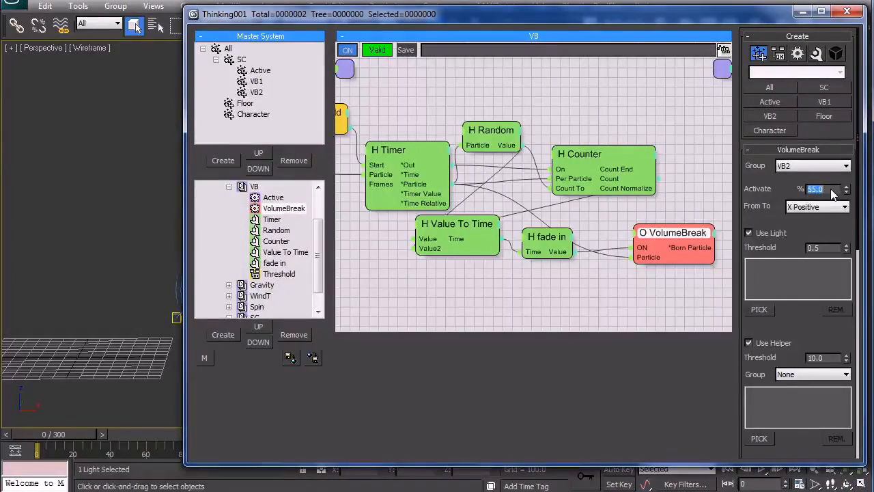
Set VolumeBreak's Volume Breaker Raster to 12% and its Density to 5000.
drag(796, 455, 797, 67)
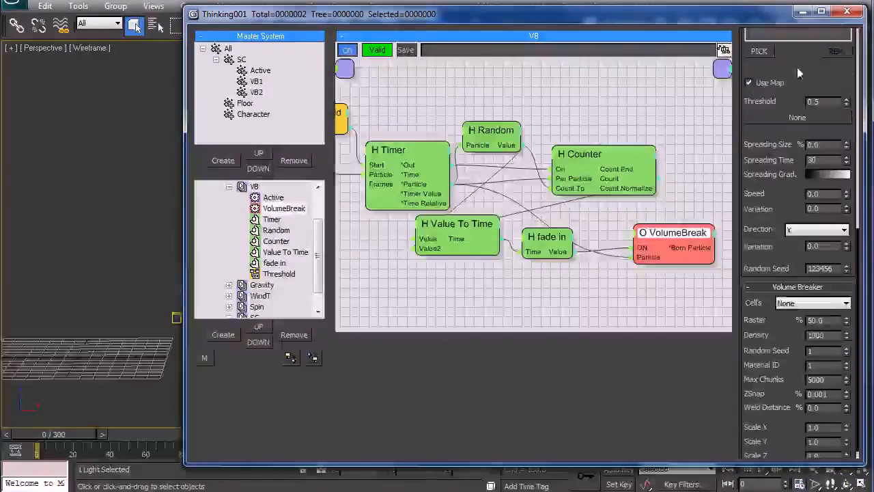
click(832, 321)
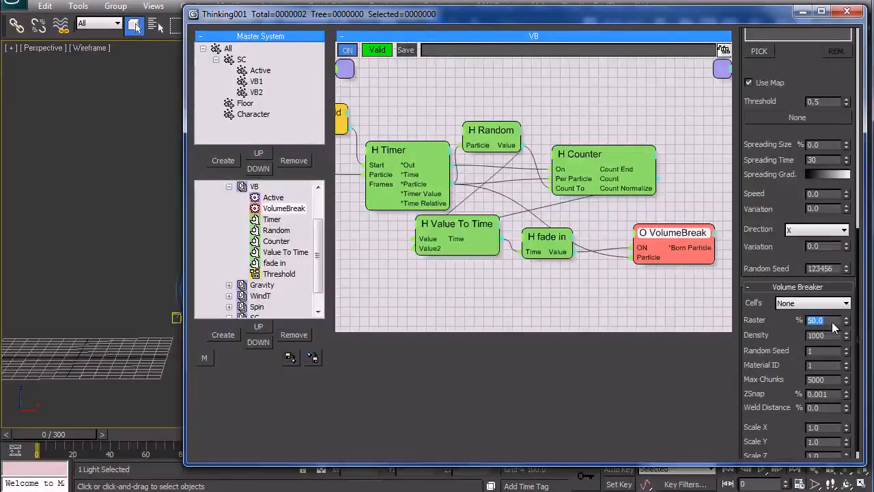
text(12)
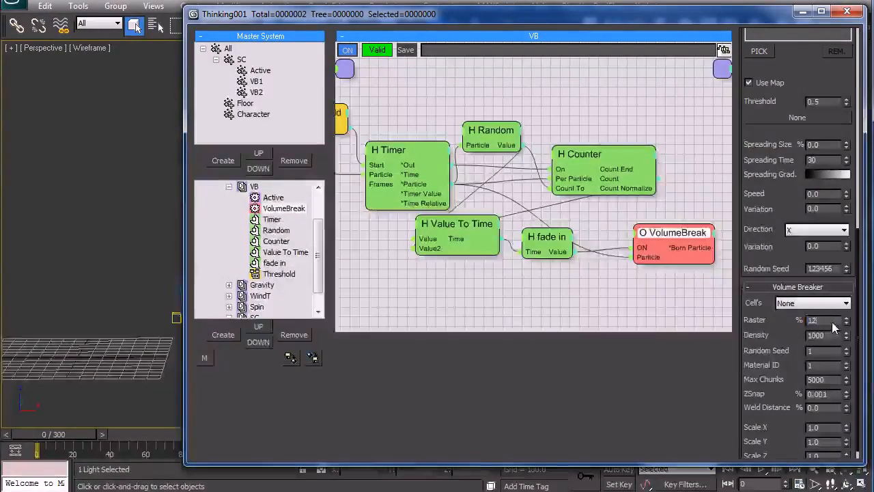
key(Tab)
text(500)
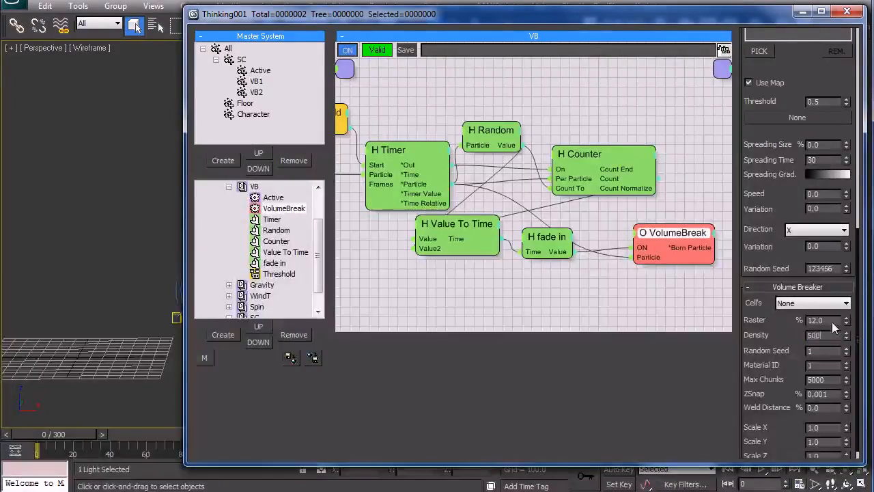
Unset the existing cache of the Main dynamic set and record a new simulation cache over frames 0 to 300.
middle_drag(470, 277, 627, 325)
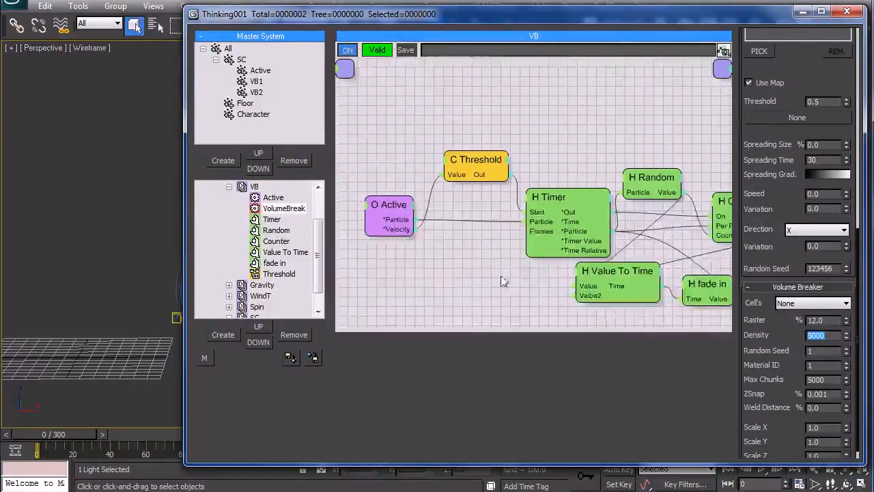
scroll(246, 218, up, 2)
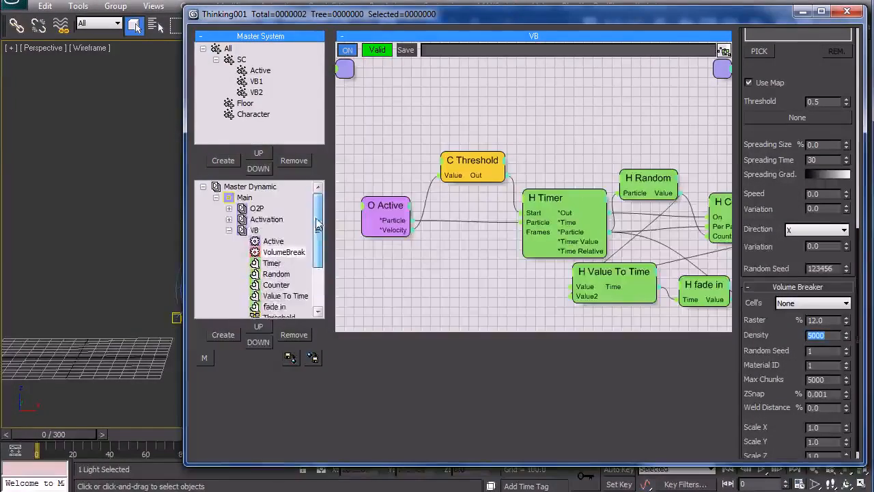
right_click(232, 198)
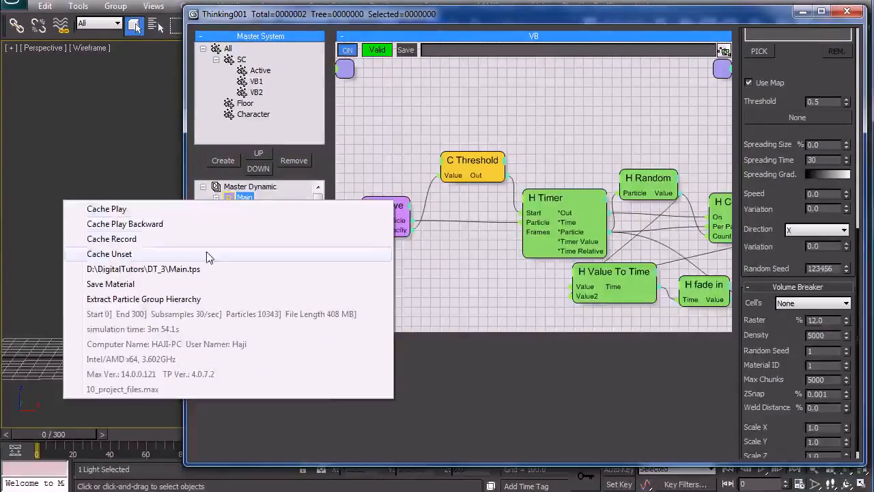
click(209, 254)
right_click(235, 197)
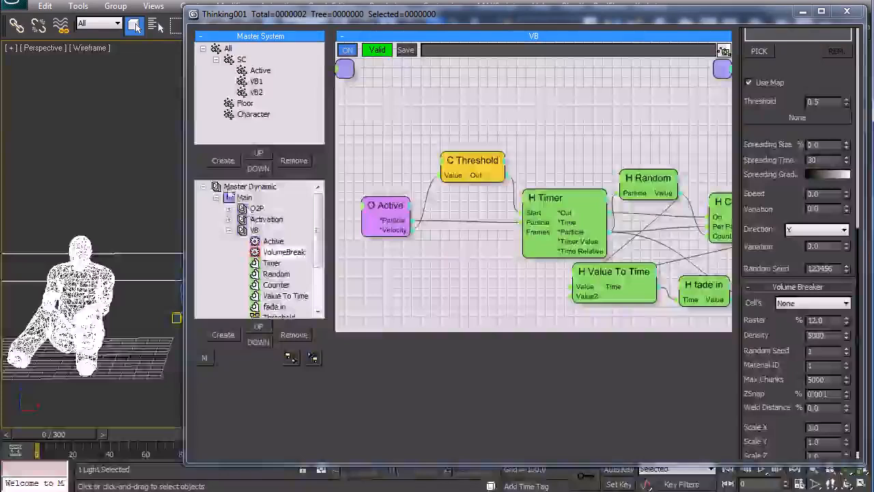
right_click(227, 198)
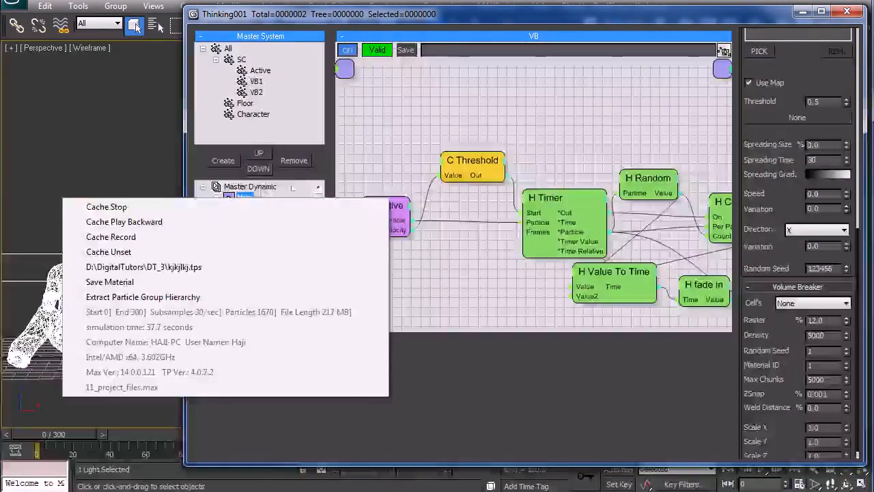
click(326, 171)
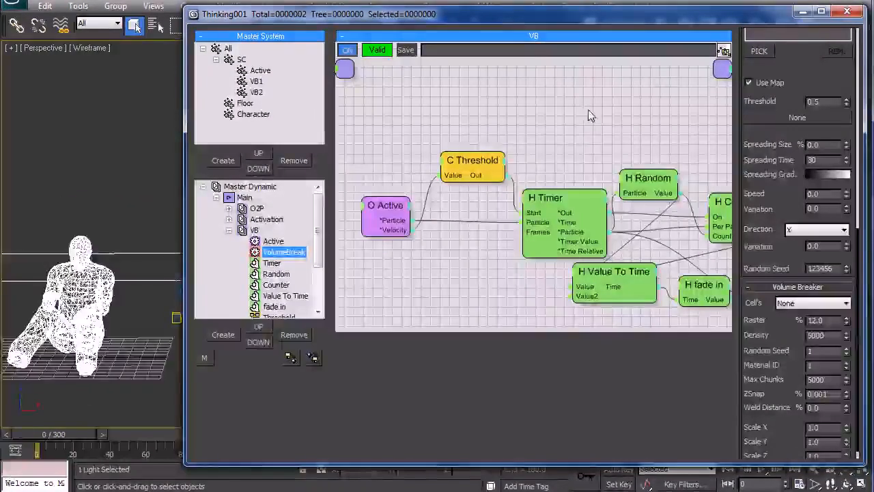
Check the VB1 group's settings and scrub the cached simulation to frame 201 in the viewport.
click(257, 81)
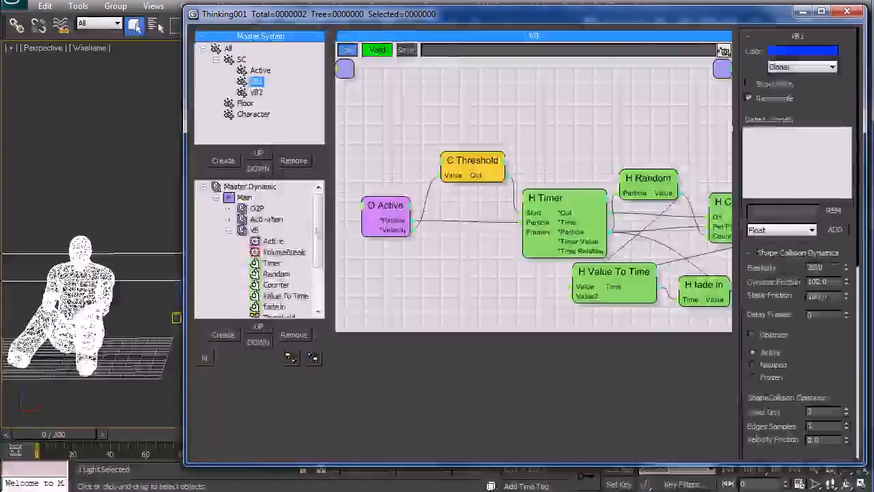
click(803, 15)
drag(51, 435, 390, 434)
click(134, 25)
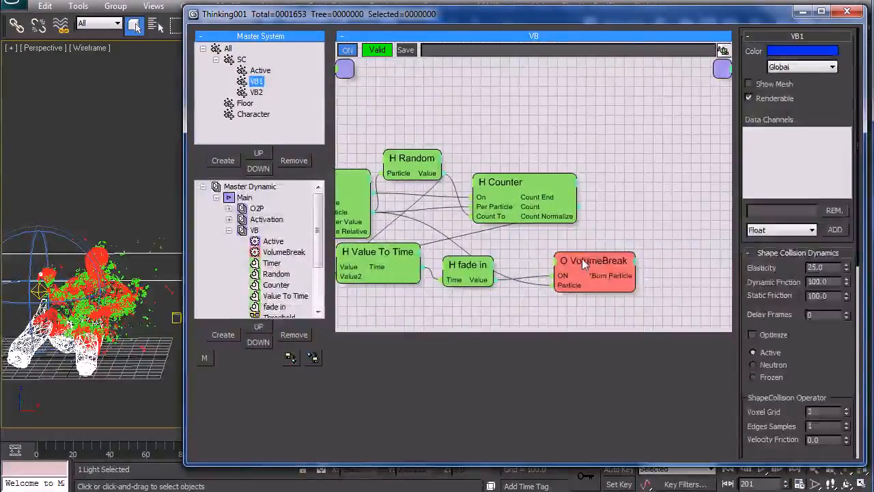
Review VolumeBreak's settings and inspect the breaking character up close, scrubbing to frame 241 with realistic shading.
click(582, 258)
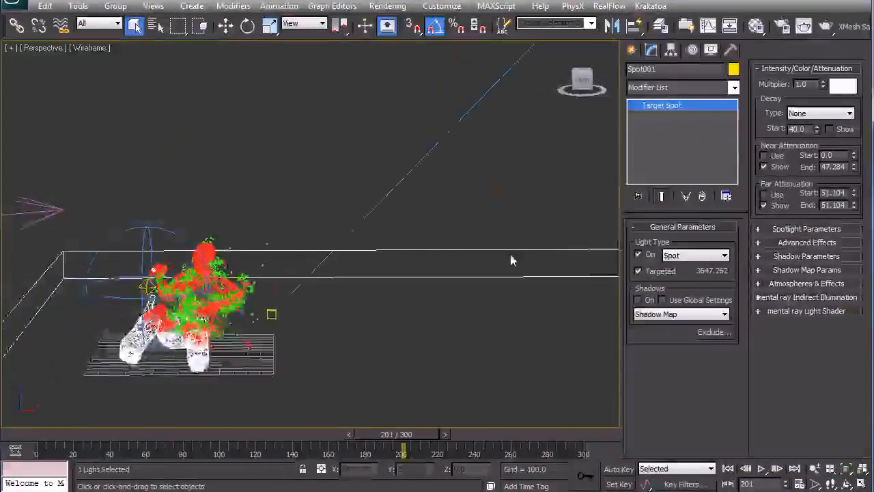
scroll(466, 263, up, 5)
middle_drag(443, 281, 411, 283)
scroll(411, 283, down, 2)
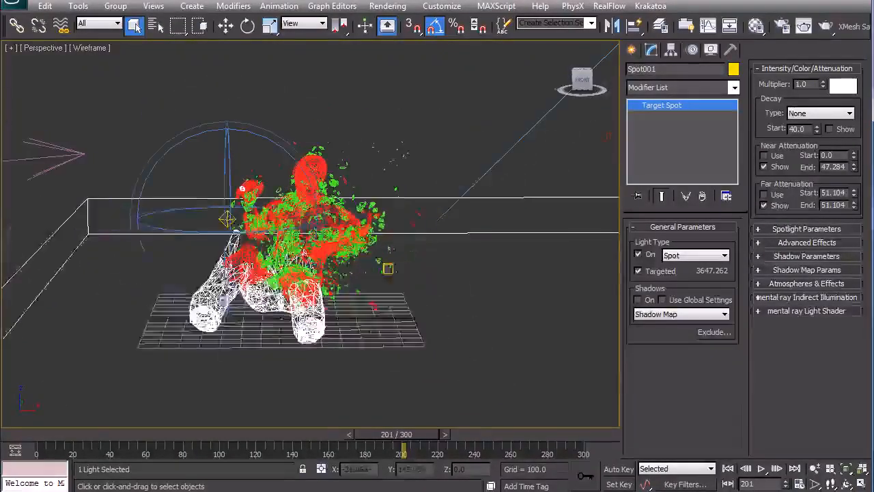
drag(393, 434, 472, 437)
key(F3)
middle_drag(318, 350, 241, 348)
scroll(327, 282, down, 4)
scroll(411, 360, up, 2)
scroll(410, 360, up, 2)
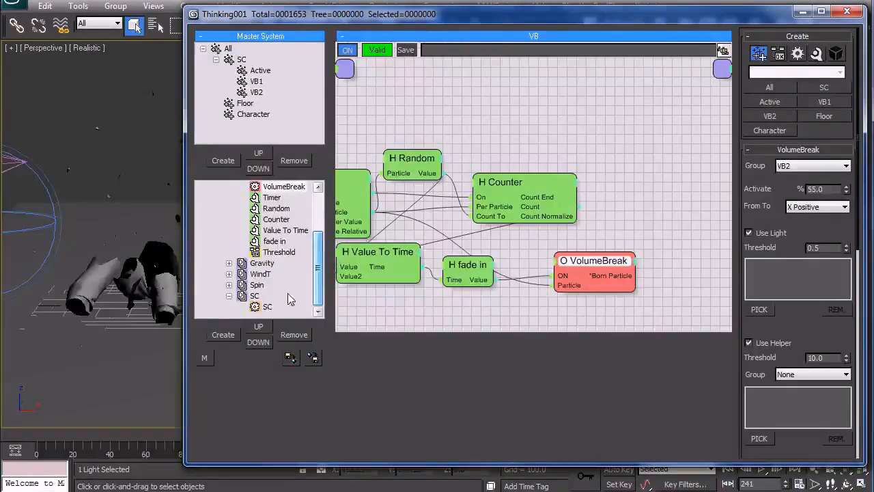
Open the Spin dynamic set, show the Spin operator's parameters and move its node higher than the SC node.
click(257, 285)
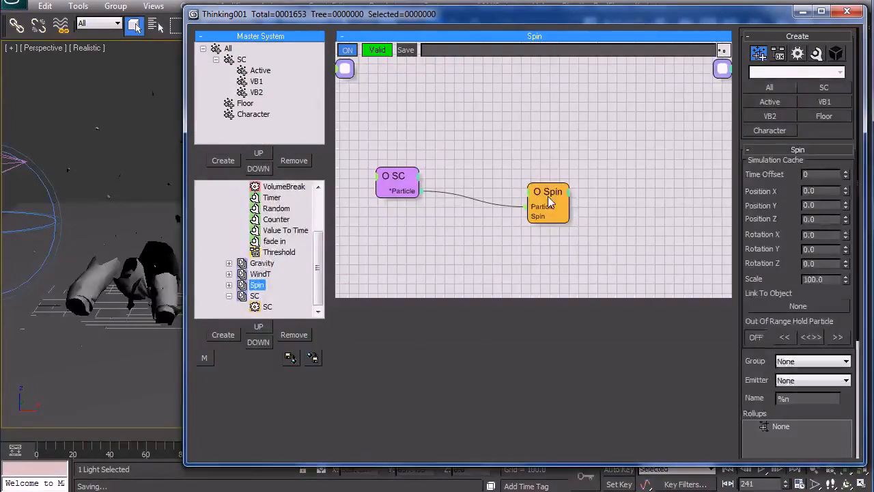
click(550, 201)
middle_drag(600, 244, 627, 259)
drag(580, 205, 563, 135)
View the scattered fragments in the viewport and return the timeline to frame 0.
click(822, 11)
middle_drag(317, 329, 353, 373)
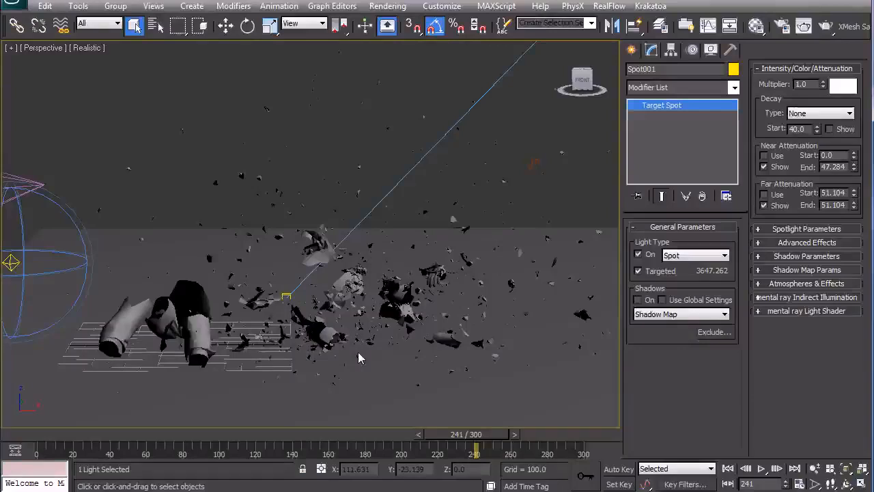
drag(466, 434, 10, 440)
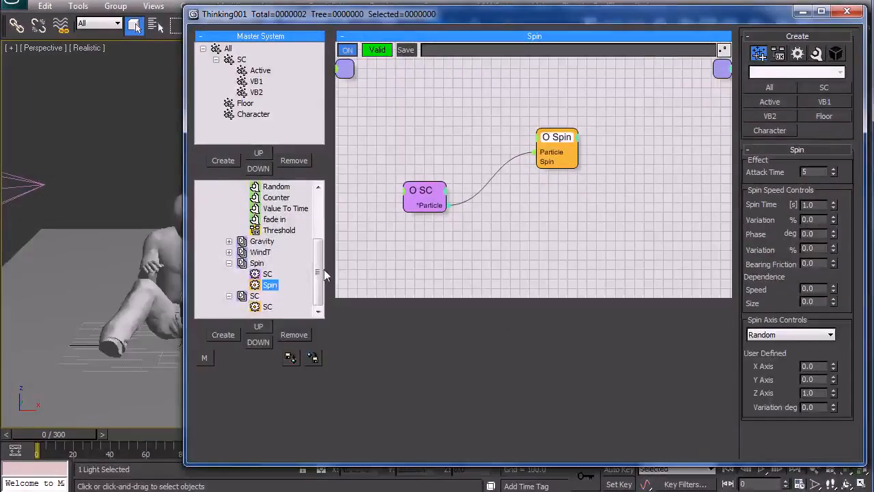
Collapse the VB and Spin dynamic sets and the whole Main branch in the Master Dynamic tree.
drag(320, 264, 281, 205)
click(230, 231)
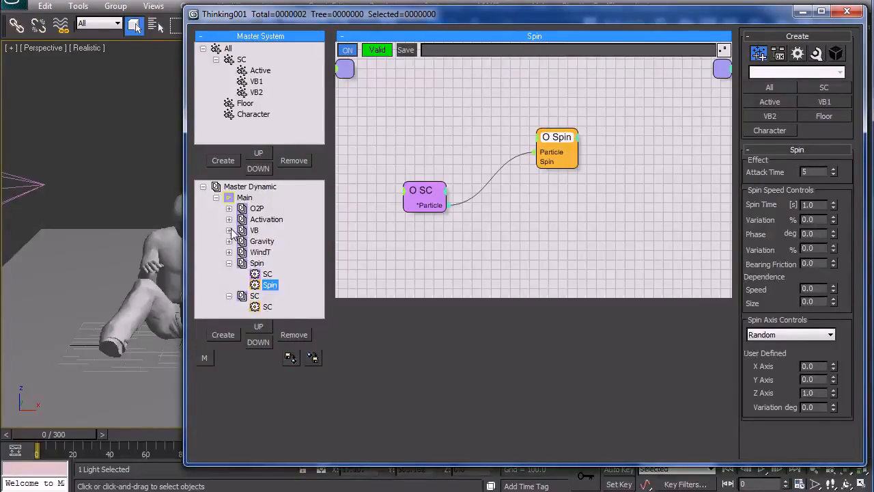
click(229, 263)
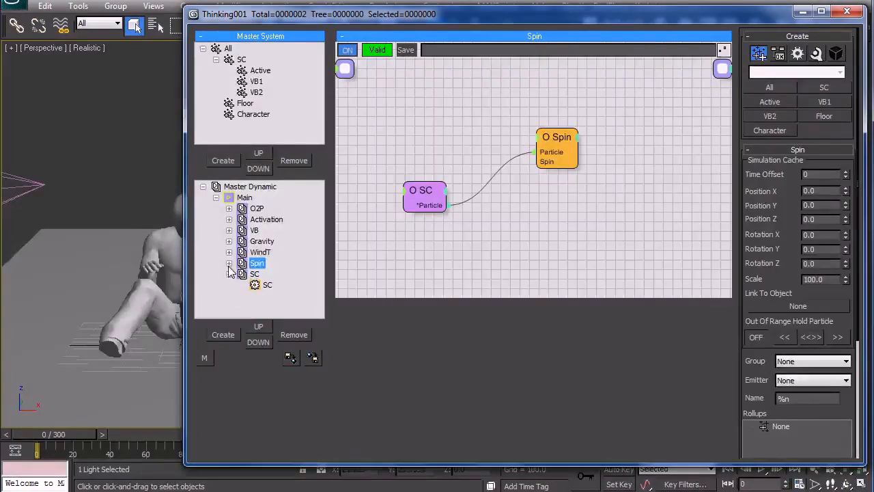
click(217, 197)
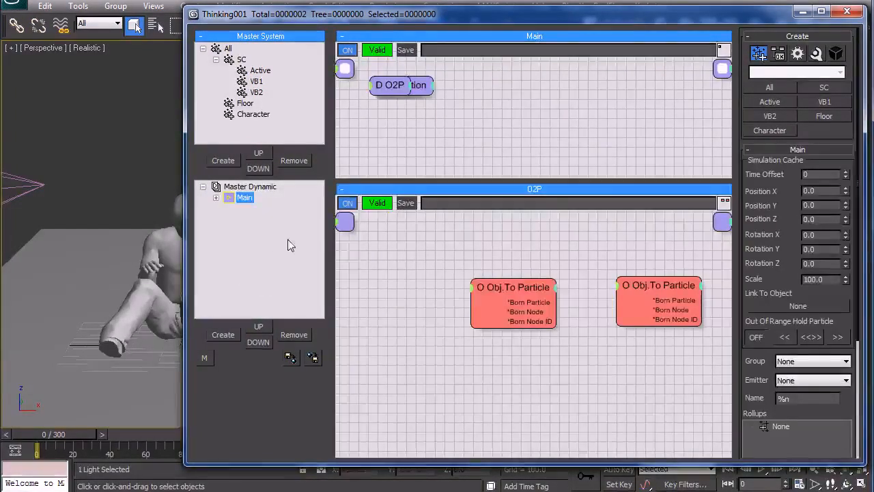